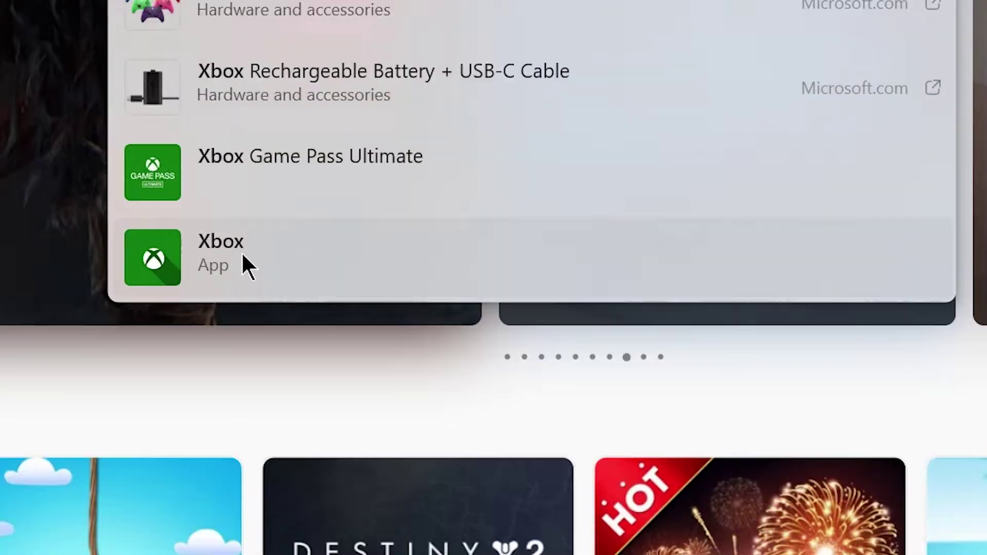
Step: Open the Xbox App store page from the Store's 'xbox' search suggestion
click(241, 253)
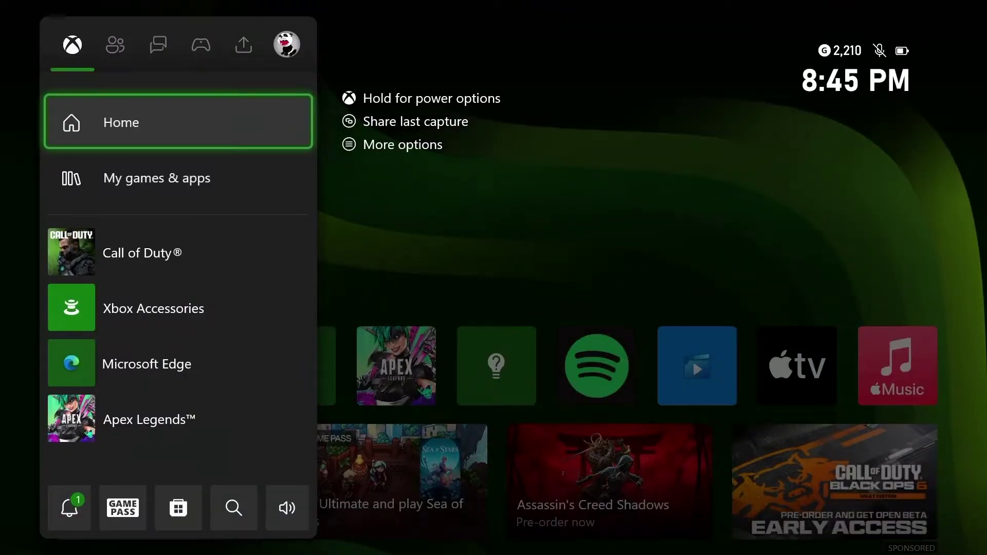
Step: Go to Settings > Devices & connections > Remote features and toggle Enable remote features
key(Right)
key(Right)
key(Right)
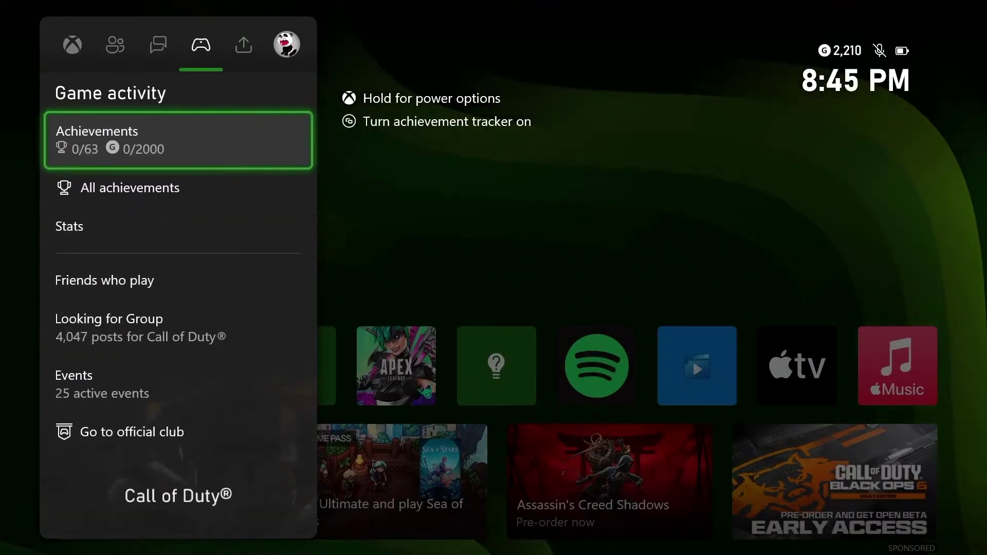
key(Right)
key(Right)
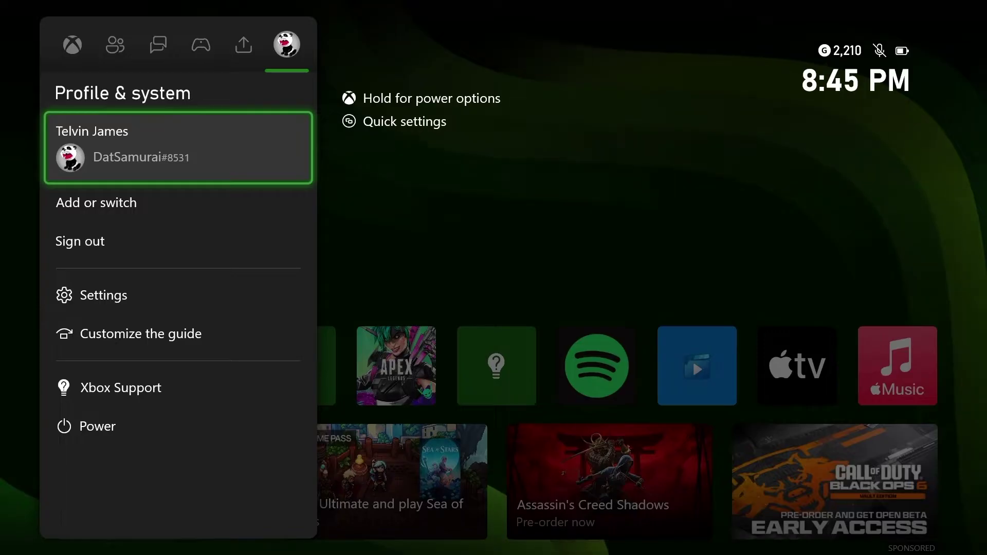
key(Down)
key(Down)
key(Down)
key(Return)
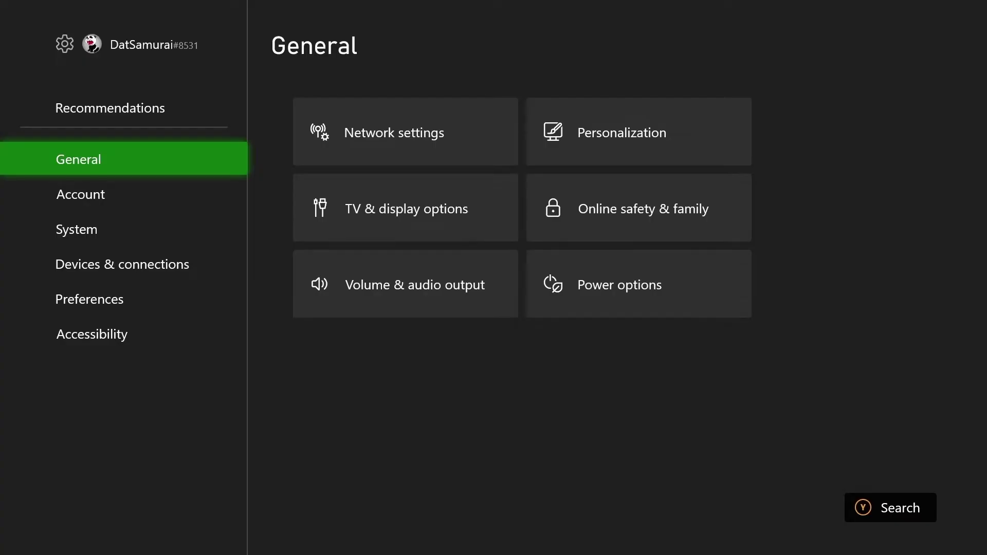
key(Down)
key(Down)
key(Down)
key(Right)
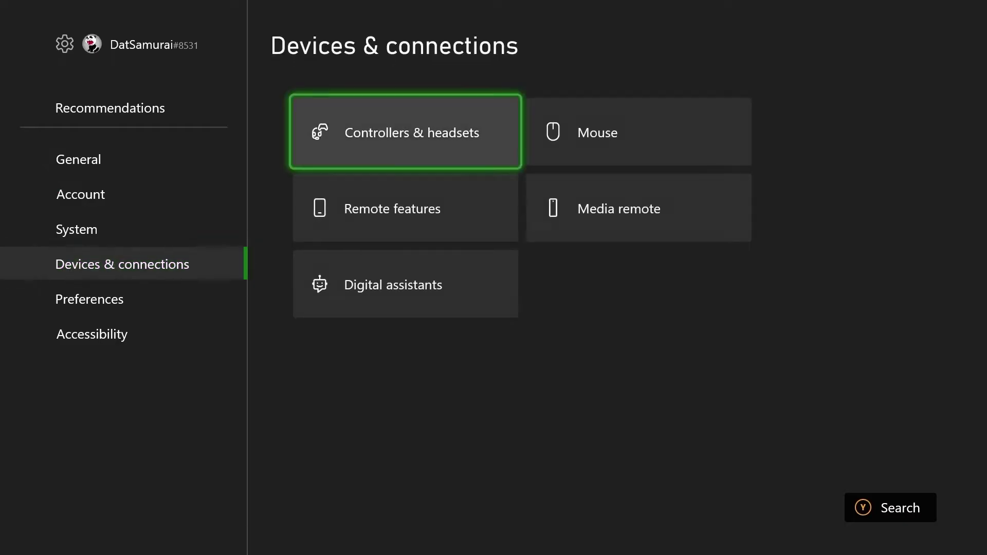
key(Down)
key(Return)
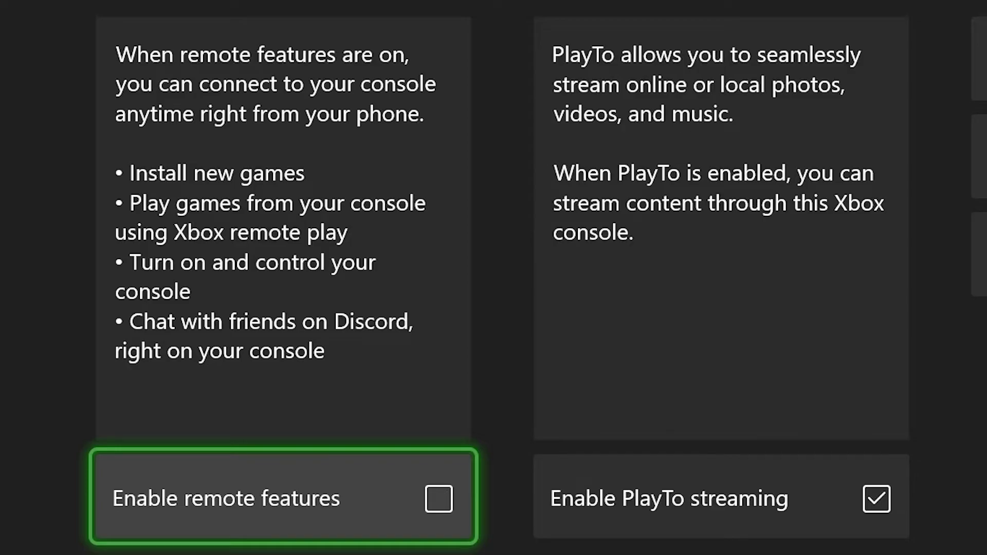
key(Return)
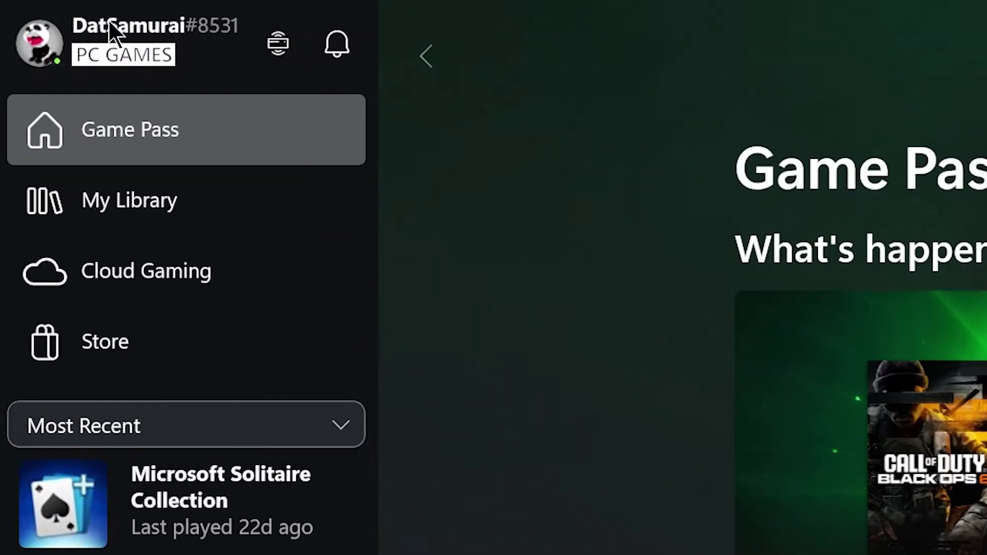
Step: Choose the Xbox from the Consoles flyout to start remote play
click(288, 49)
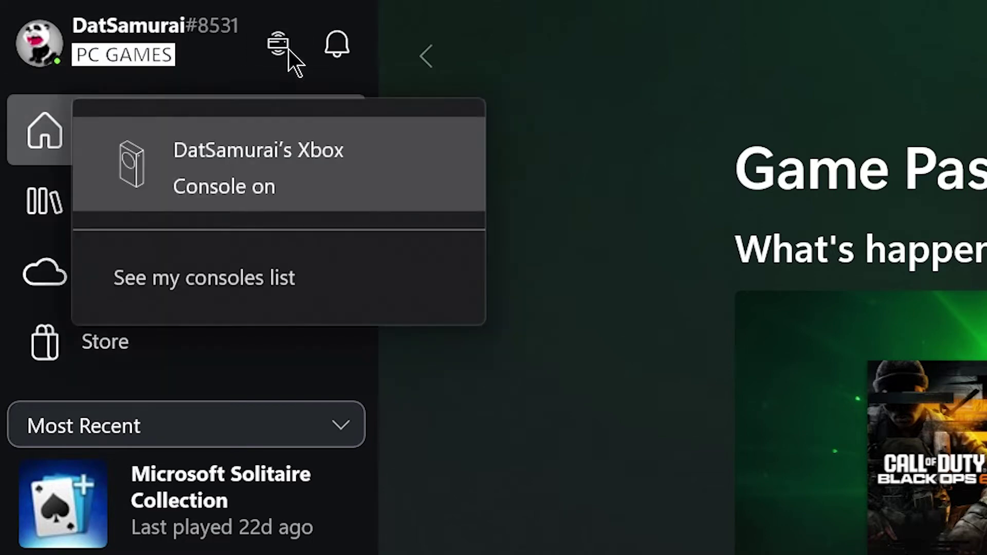
click(273, 156)
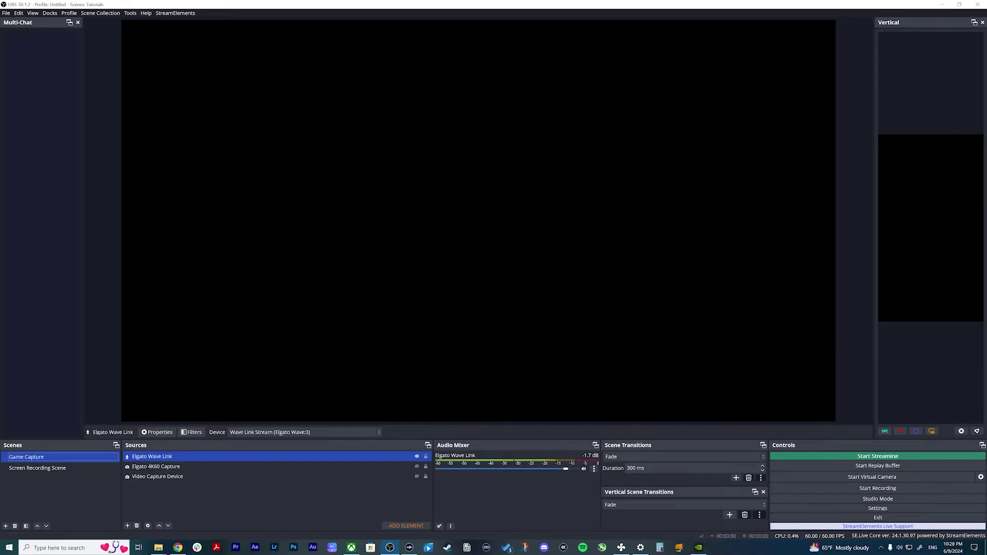
click(5, 526)
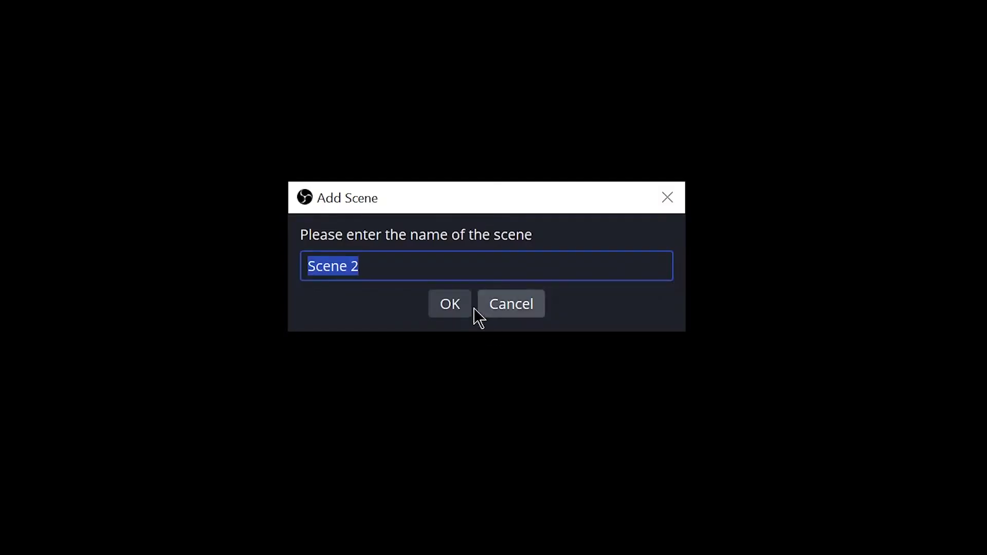
click(505, 311)
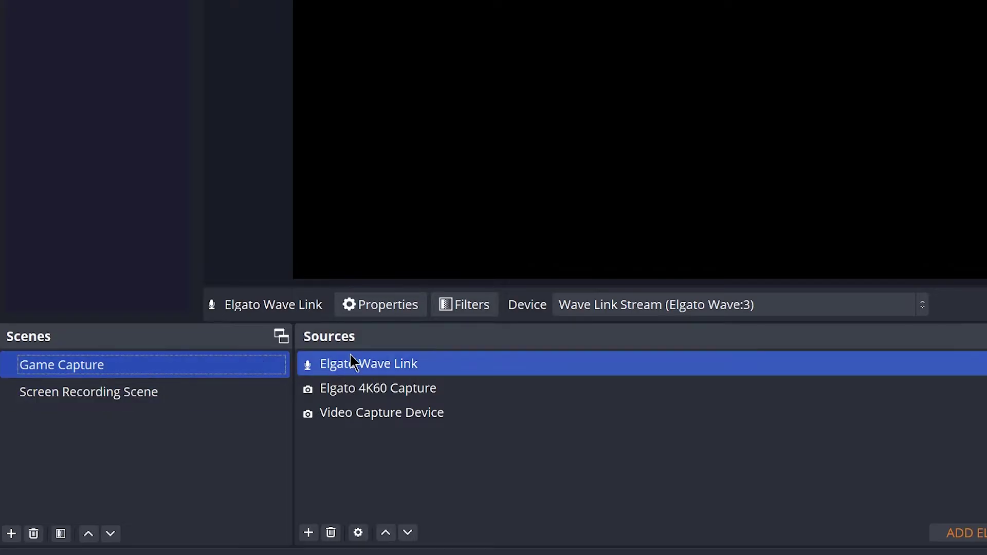
Step: Add a Window Capture source targeting the [XboxPcApp.exe]: Xbox window, with audio captured
click(310, 533)
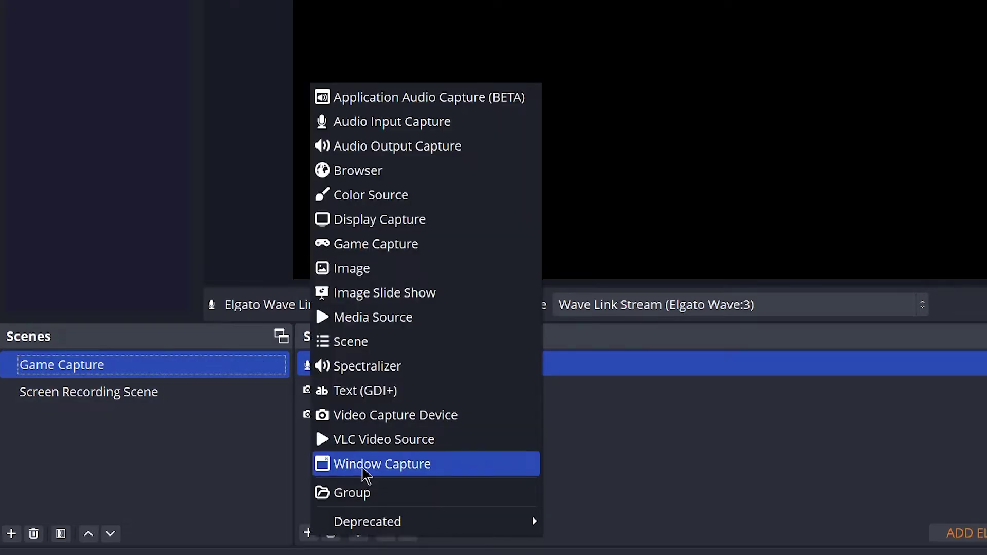
click(366, 464)
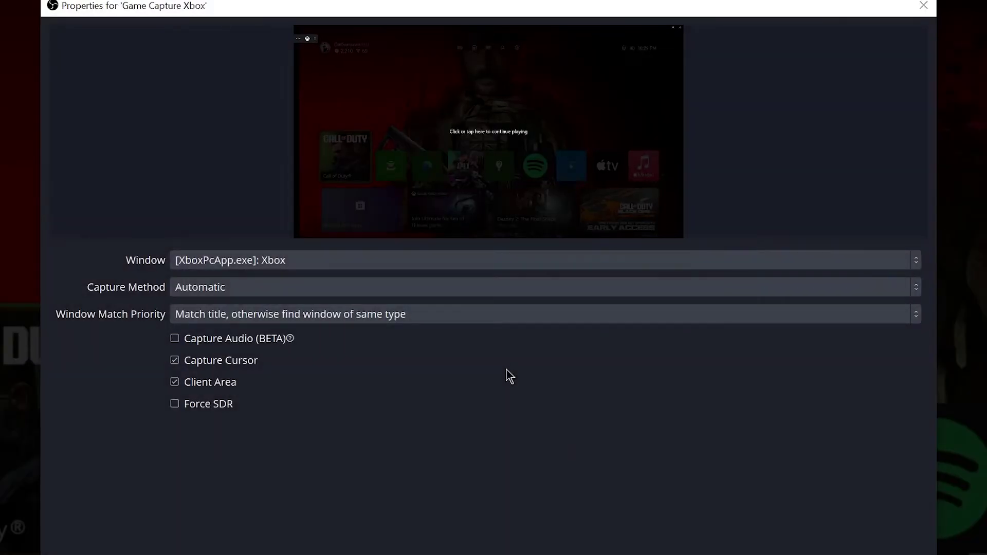
click(299, 260)
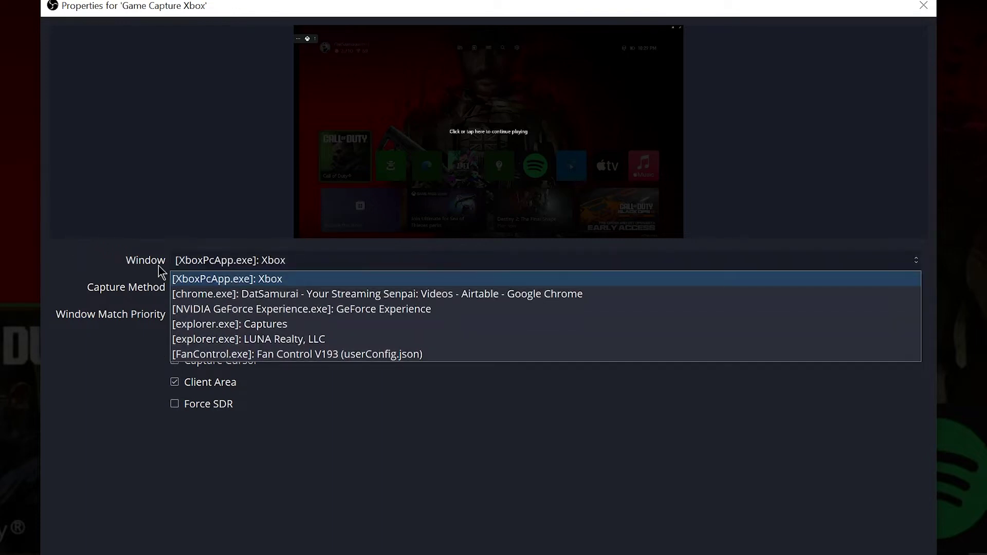
click(286, 284)
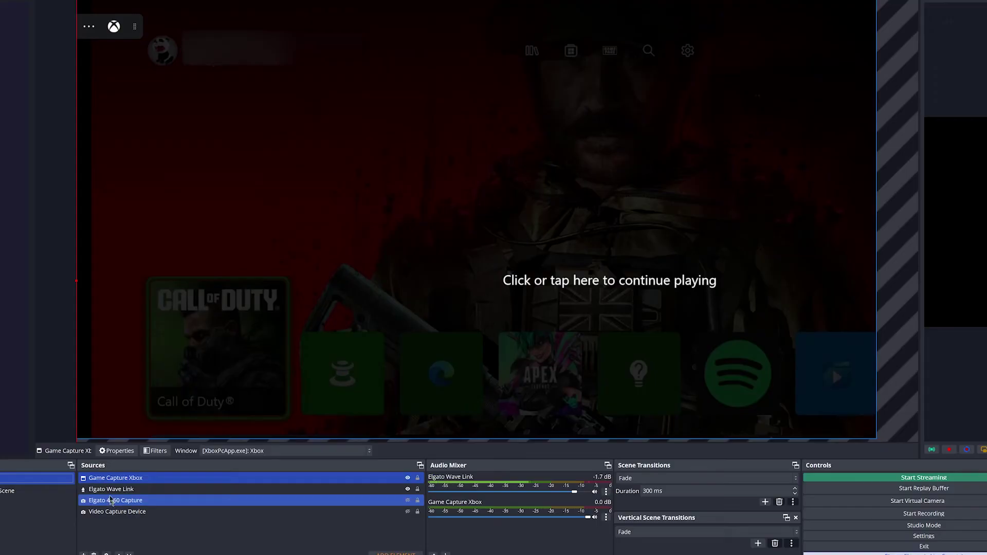
Step: Apply Transform > Stretch to screen to the Game Capture Xbox source
click(113, 478)
right_click(113, 478)
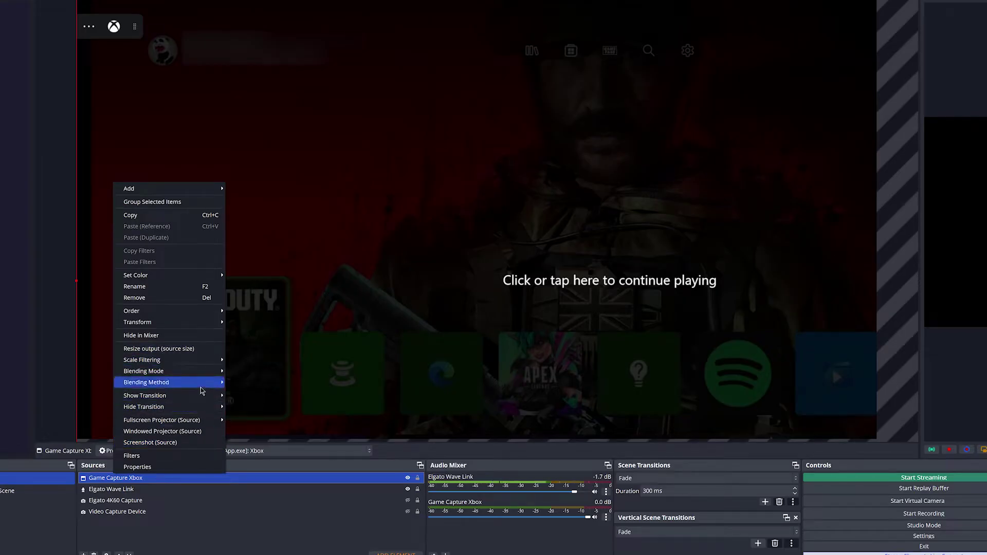
mouse_move(219, 323)
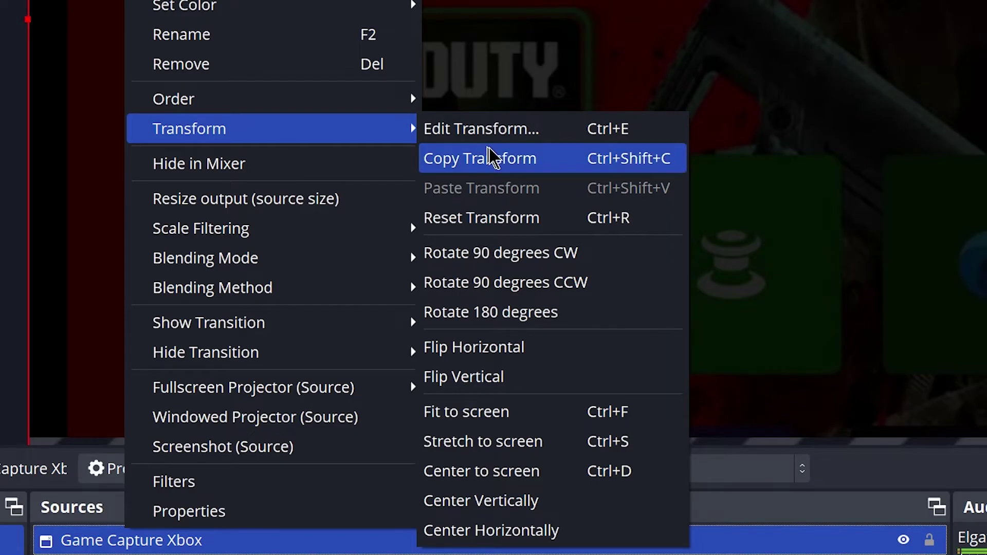
click(558, 417)
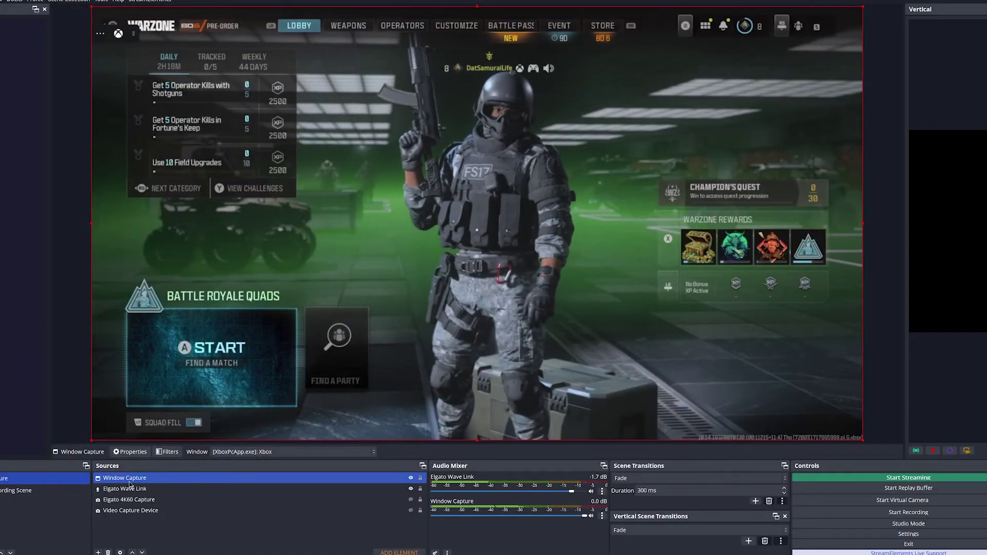
Step: Enable Capture Audio (BETA) in the Window Capture source's properties and confirm
click(129, 479)
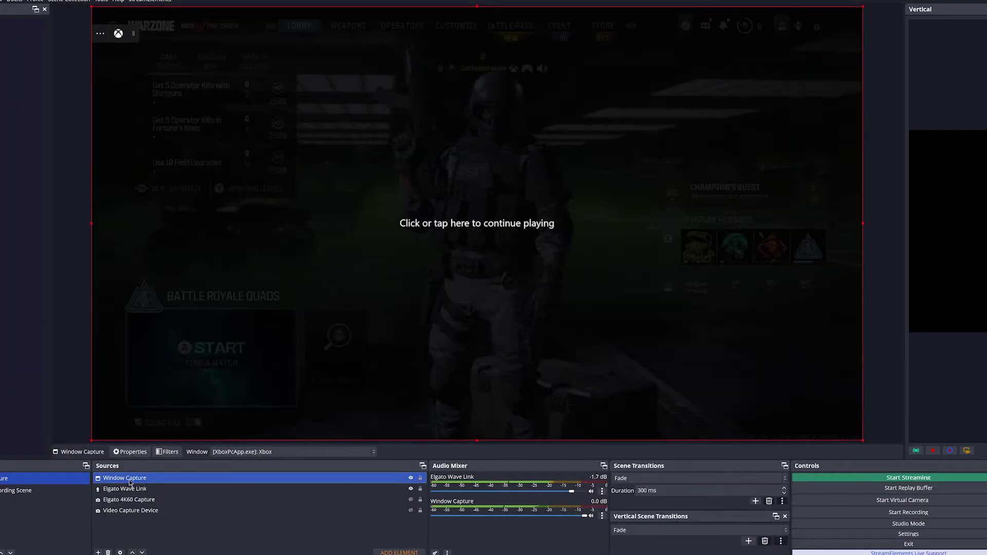
double_click(129, 480)
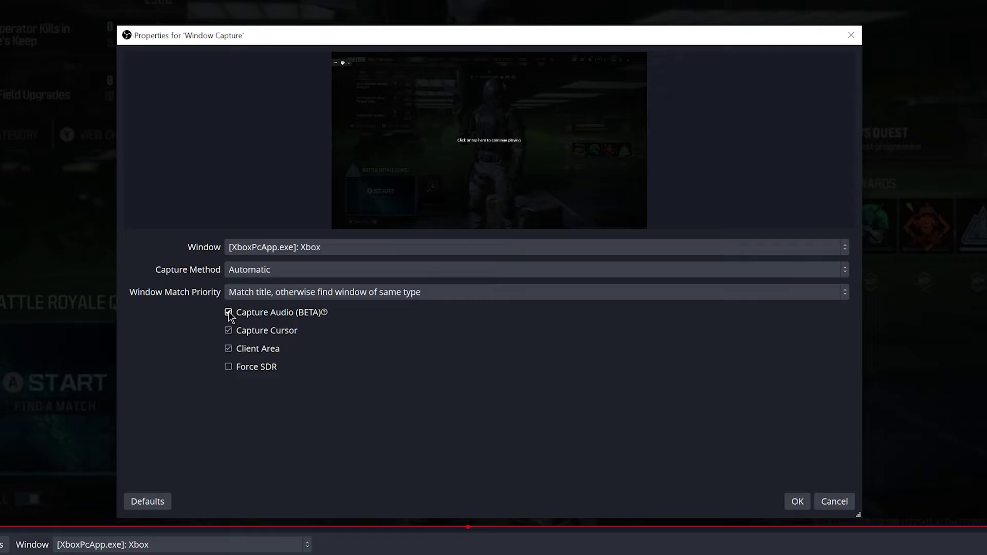
click(228, 312)
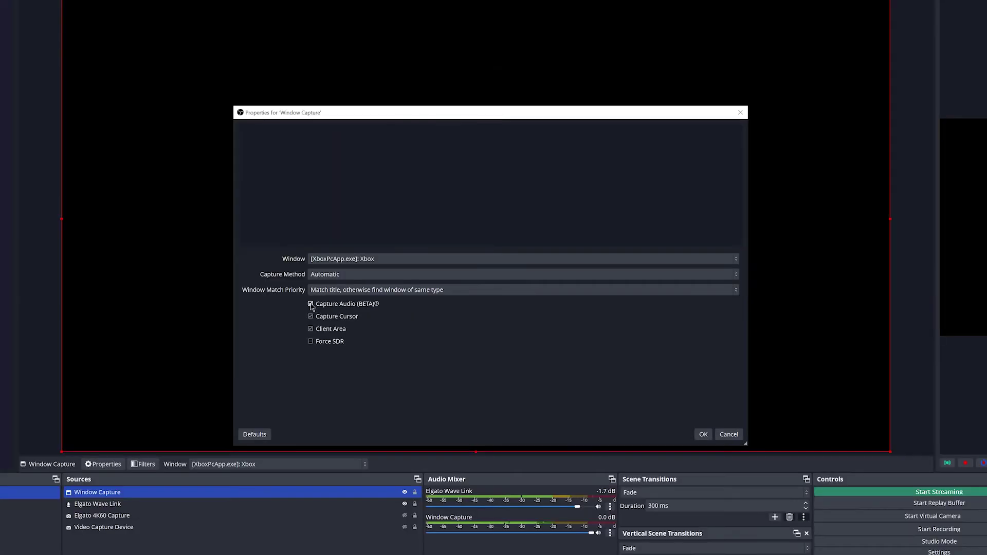
click(703, 434)
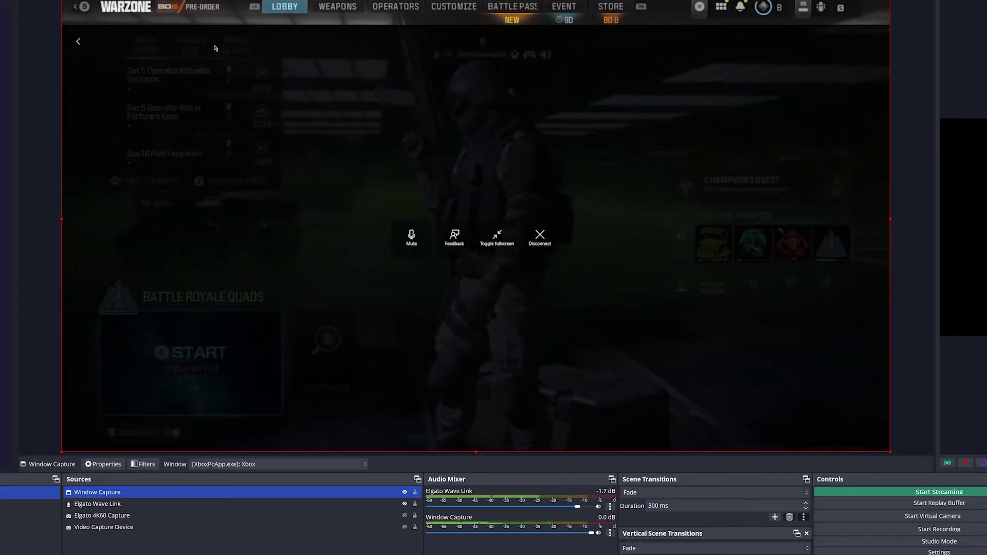
Step: Dismiss the stream overlay and toggle the Xbox remote-play stream back to fullscreen
click(78, 41)
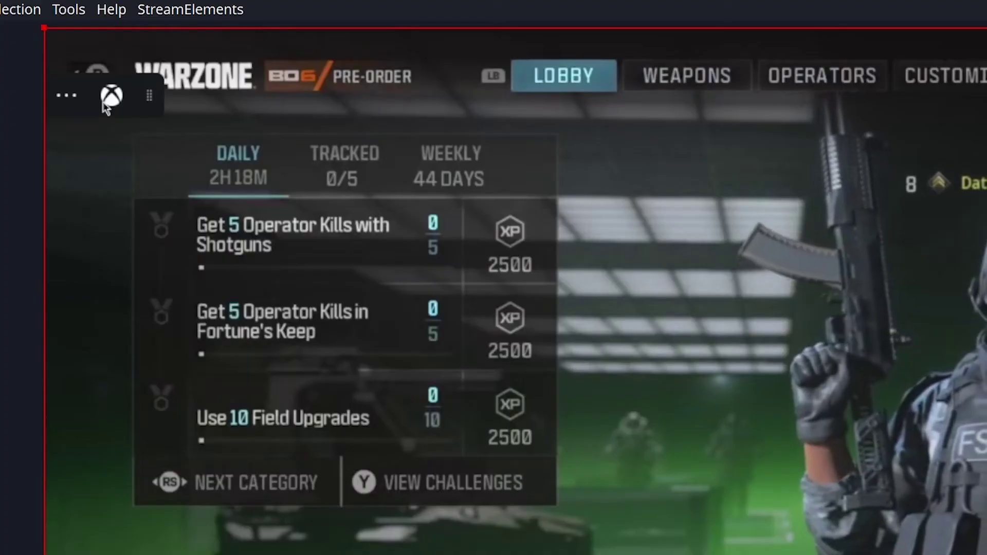
click(65, 109)
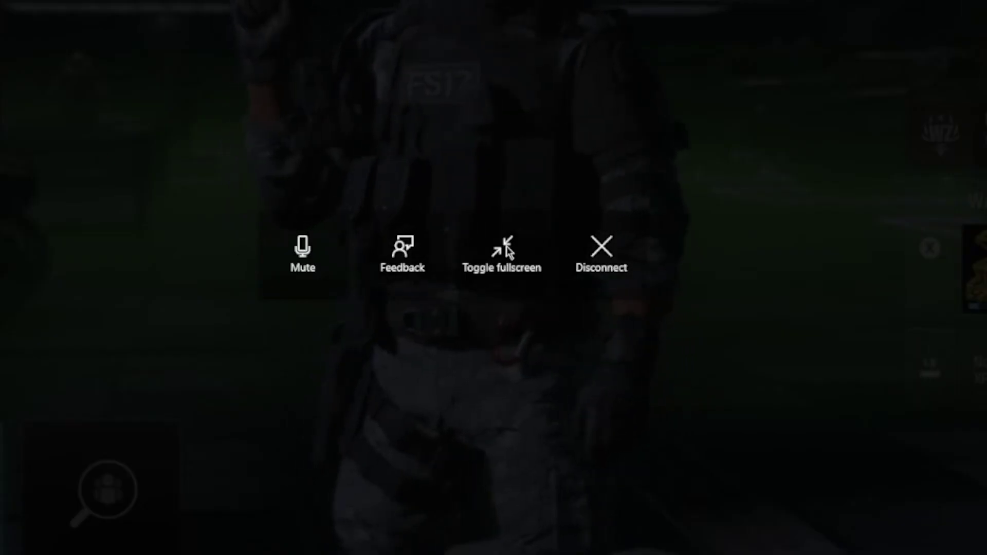
click(509, 252)
click(508, 248)
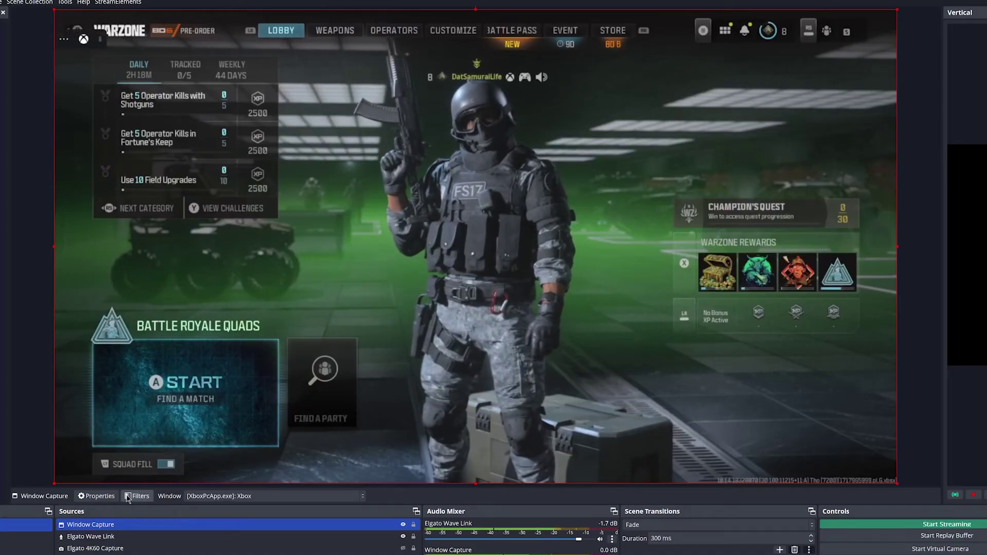
Step: Uncheck Capture Cursor in the Window Capture properties and confirm with OK
click(113, 527)
double_click(113, 527)
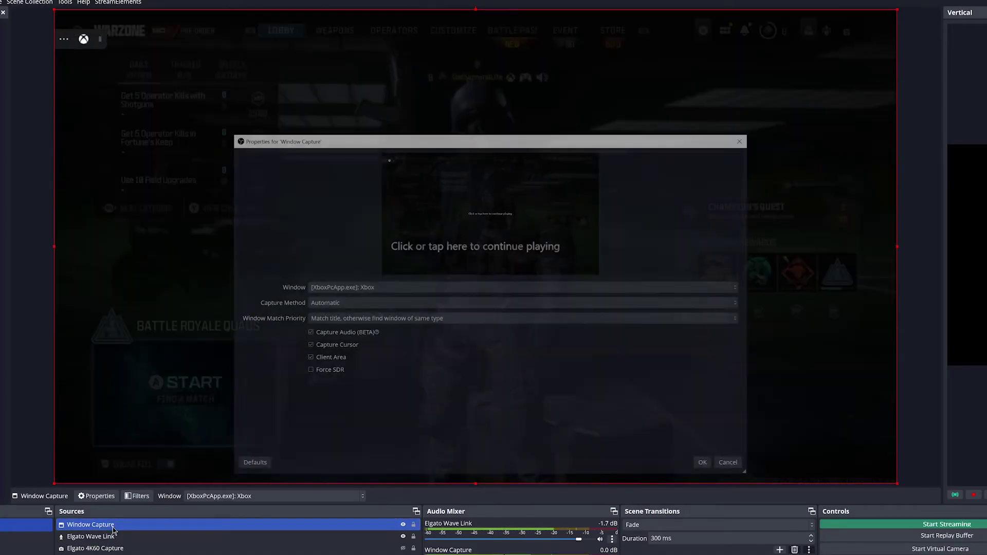
click(308, 346)
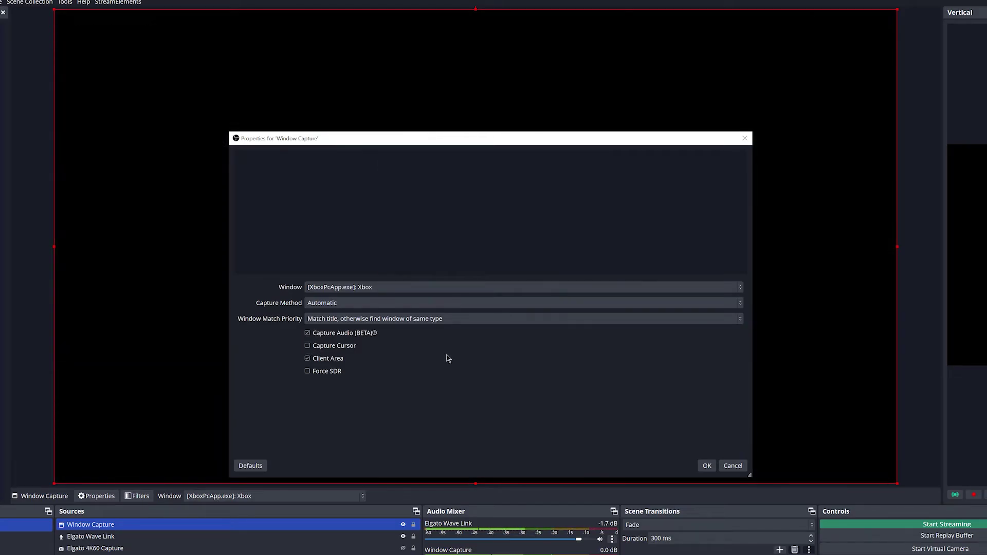
click(707, 465)
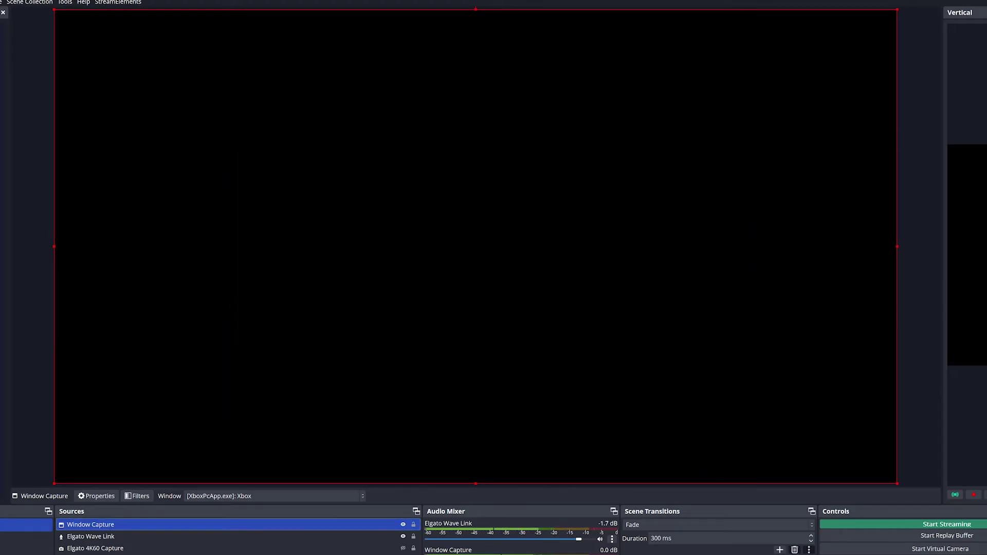